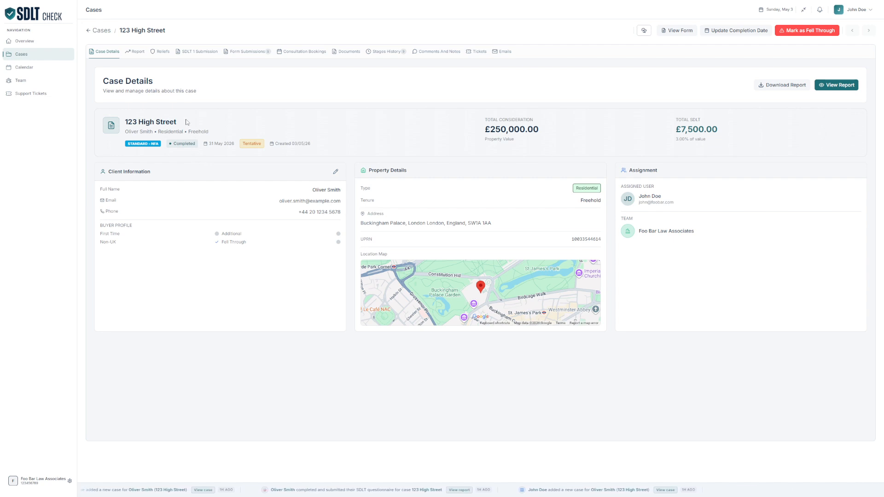
Step: Review the 123 High Street case's title and total SDLT, its calculation report and the client answers
left_click_drag(183, 123, 125, 122)
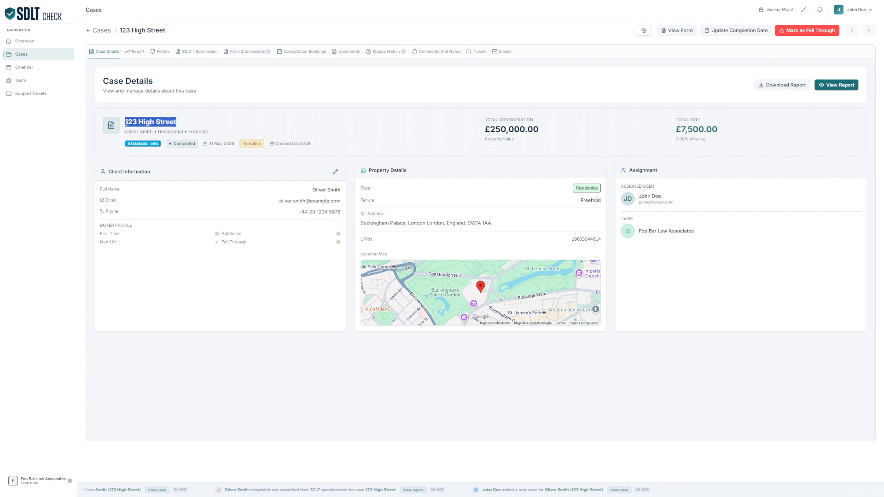
left_click(197, 122)
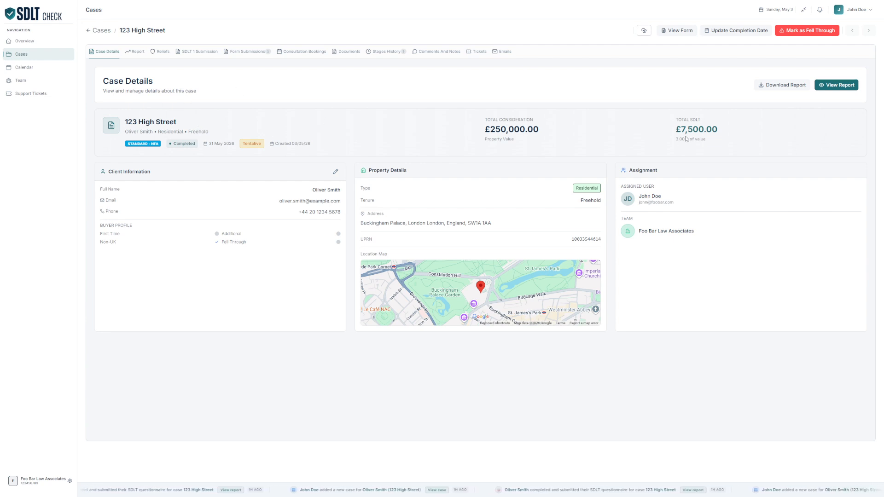
left_click_drag(674, 133, 724, 132)
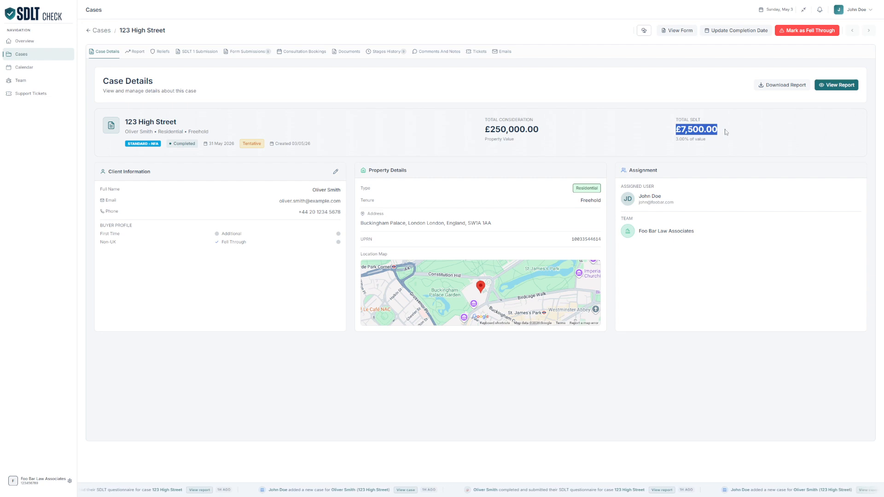
left_click(589, 130)
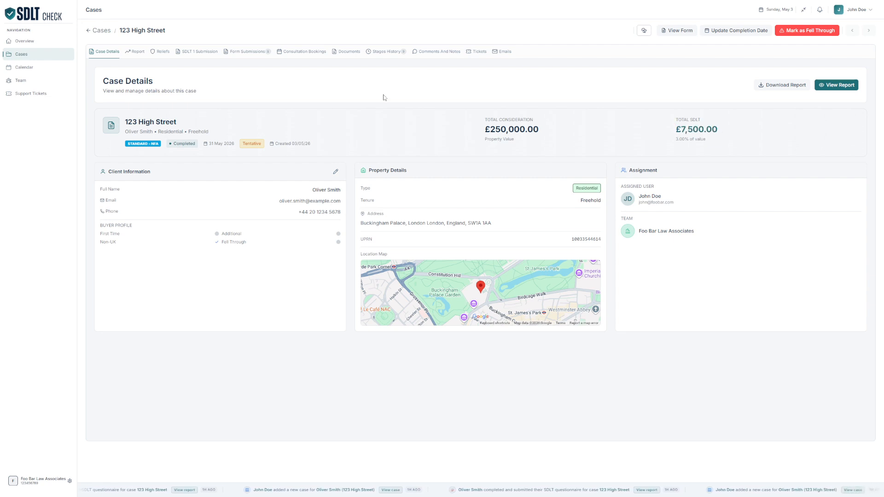
left_click(136, 54)
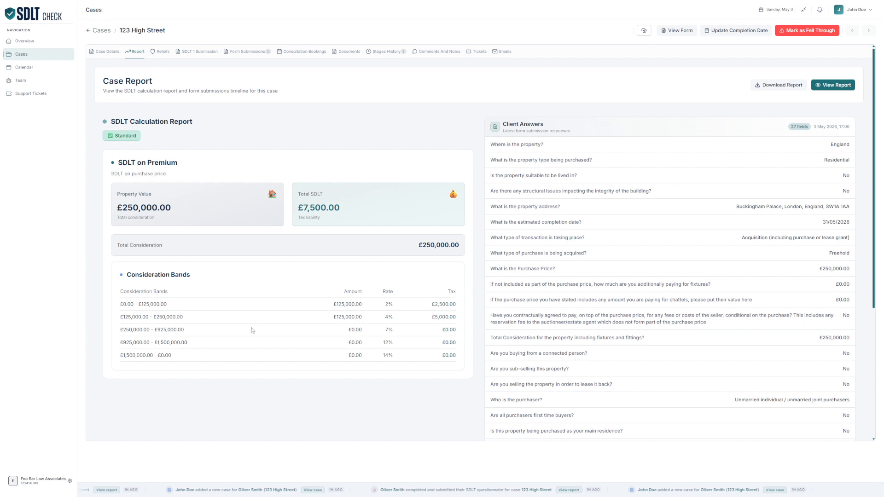
scroll(558, 337, "down", 4)
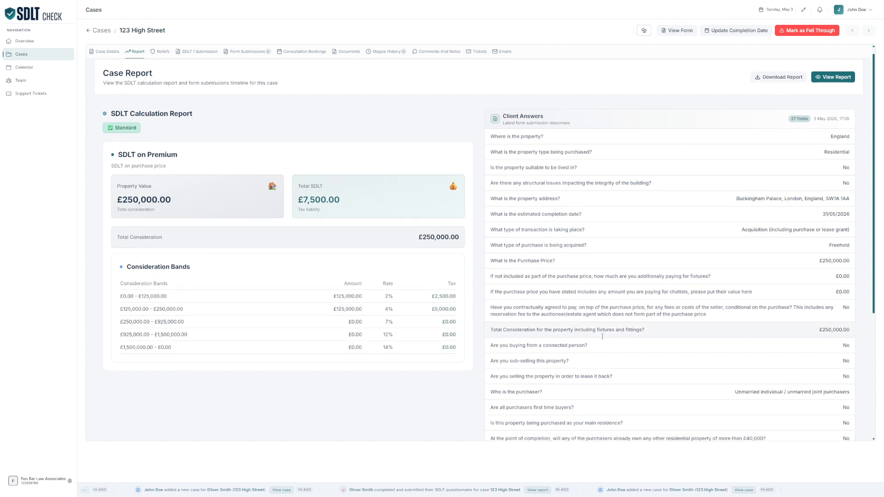
scroll(602, 340, "up", 4)
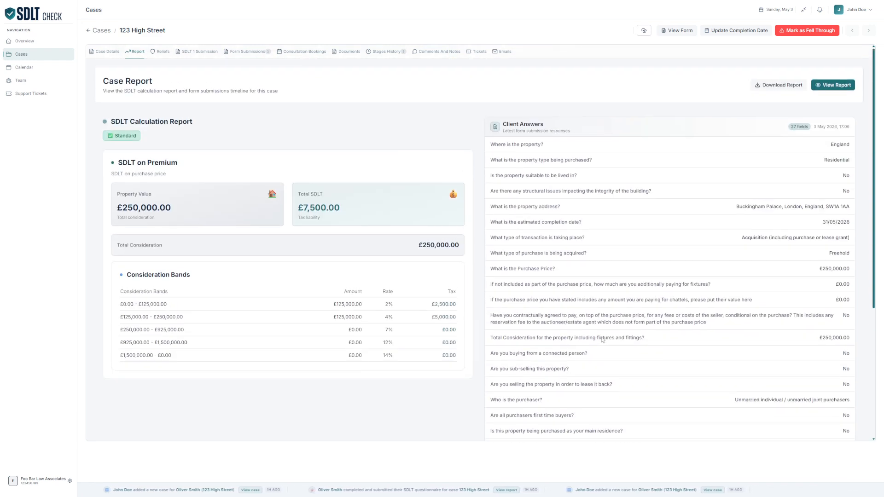
Step: Start the SDLT 1 submission for the 123 High Street case
left_click(199, 53)
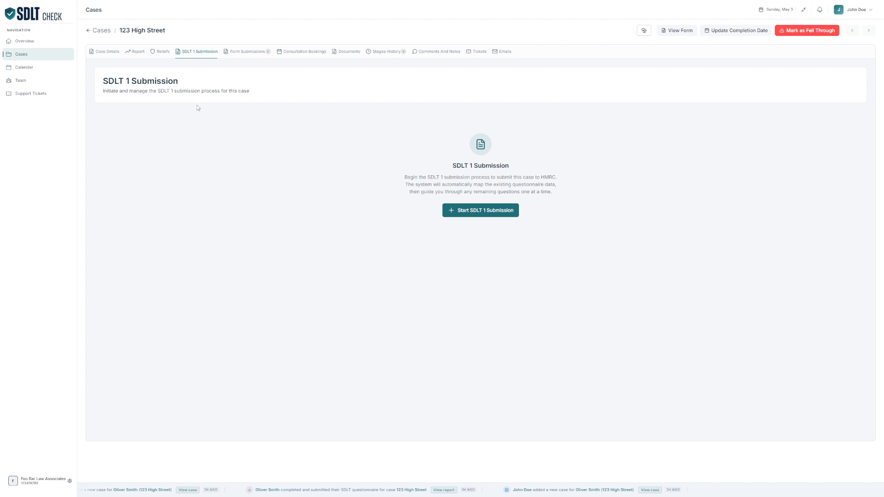
left_click(460, 211)
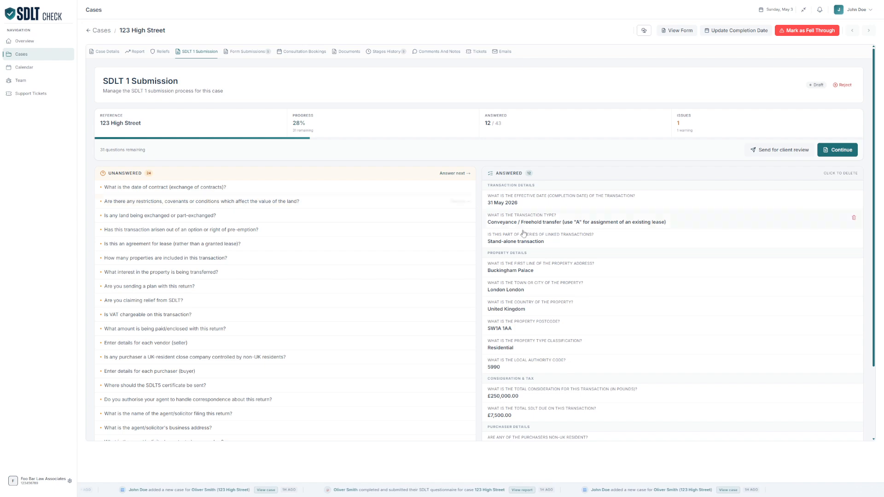
Step: Examine the lists of unanswered and pre-filled answered questions in the SDLT 1 submission
scroll(557, 276, "down", 2)
scroll(557, 277, "up", 2)
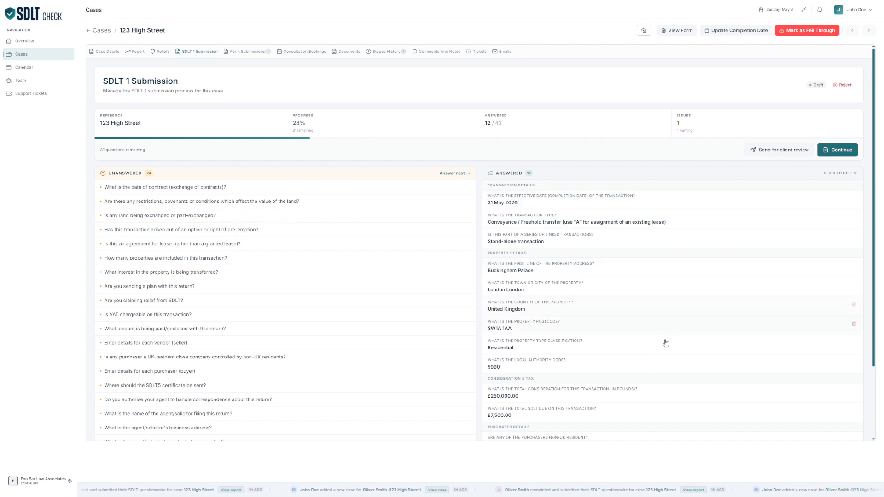
scroll(632, 366, "down", 2)
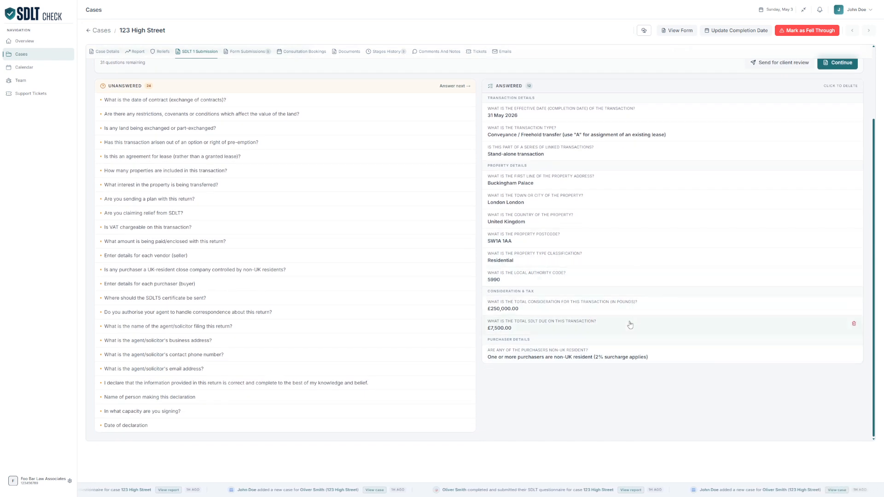
scroll(296, 243, "up", 2)
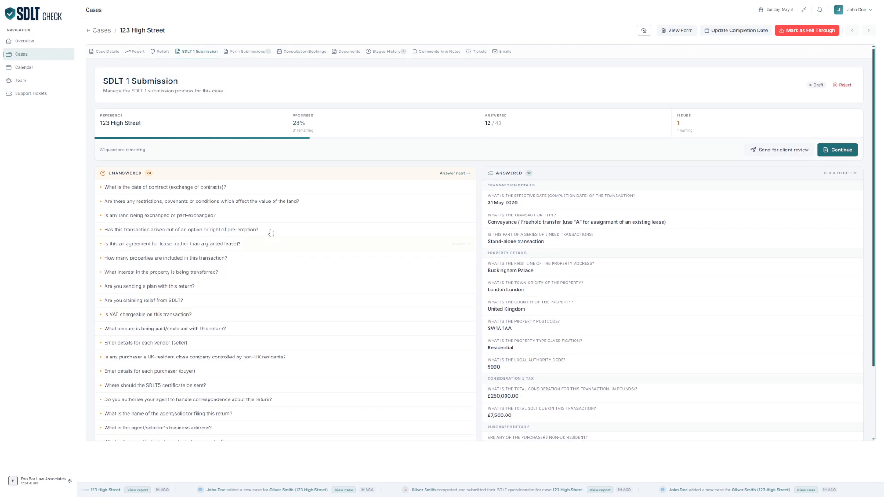
scroll(303, 300, "down", 2)
scroll(297, 328, "up", 1)
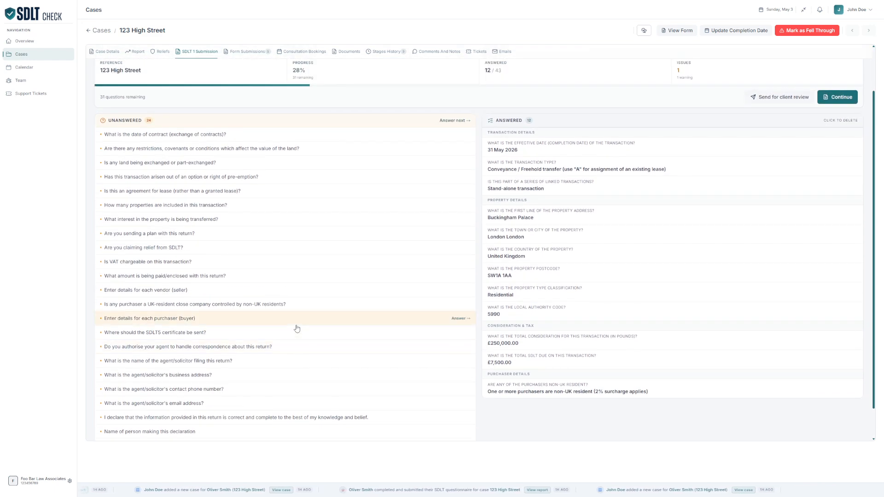
scroll(297, 328, "up", 1)
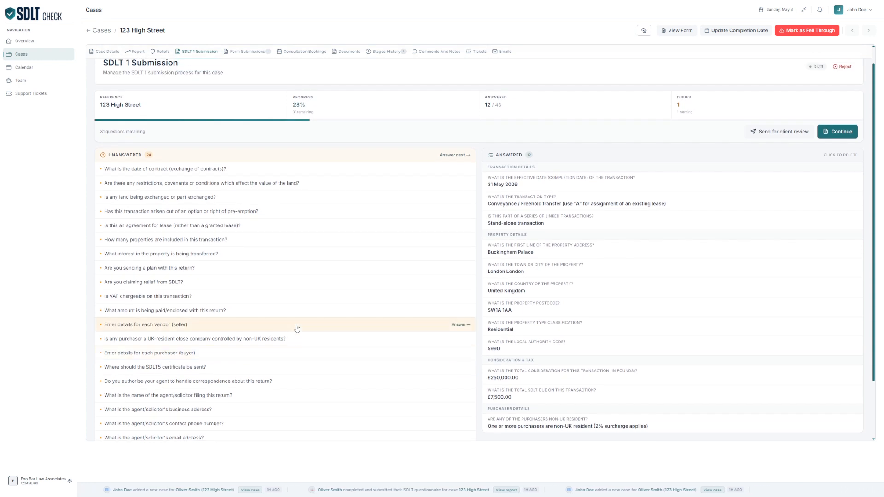
scroll(297, 329, "up", 1)
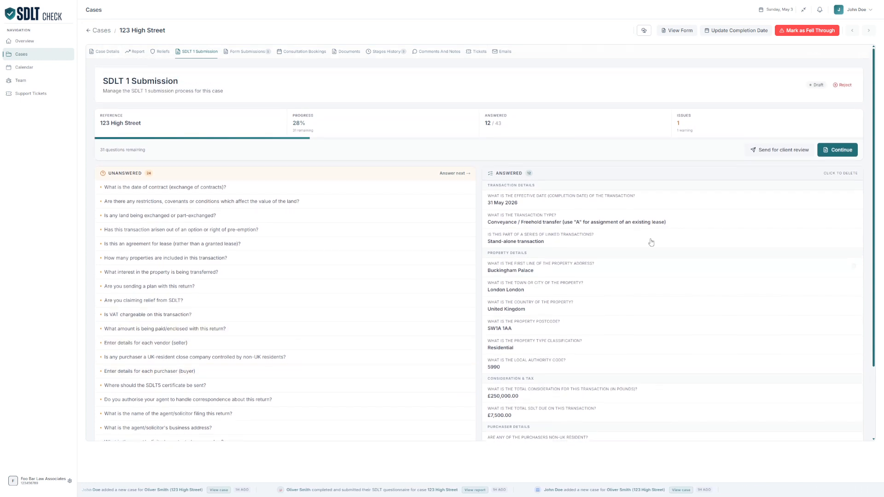
Step: Continue the submission questionnaire and set the date of contract to 03/05/2026
left_click(837, 153)
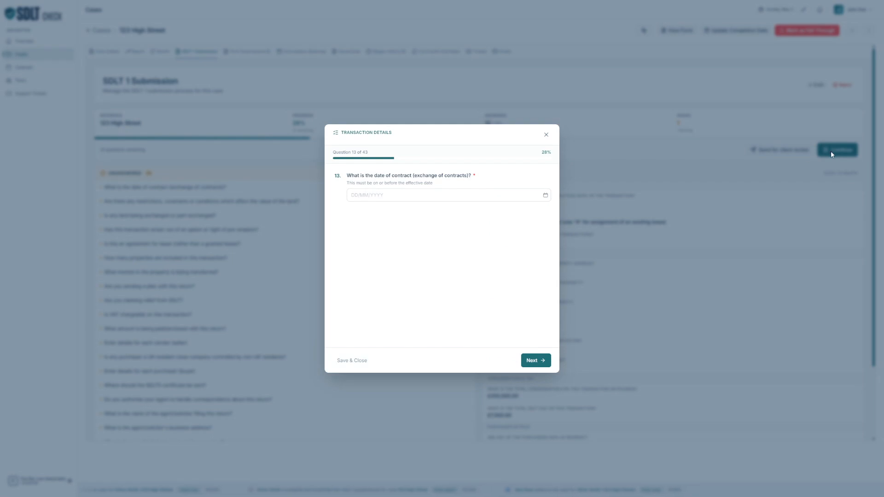
left_click(548, 196)
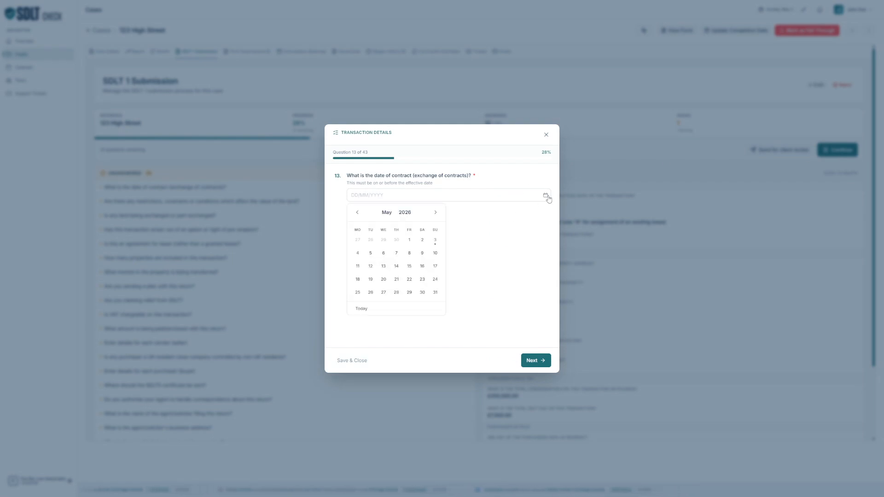
left_click(437, 242)
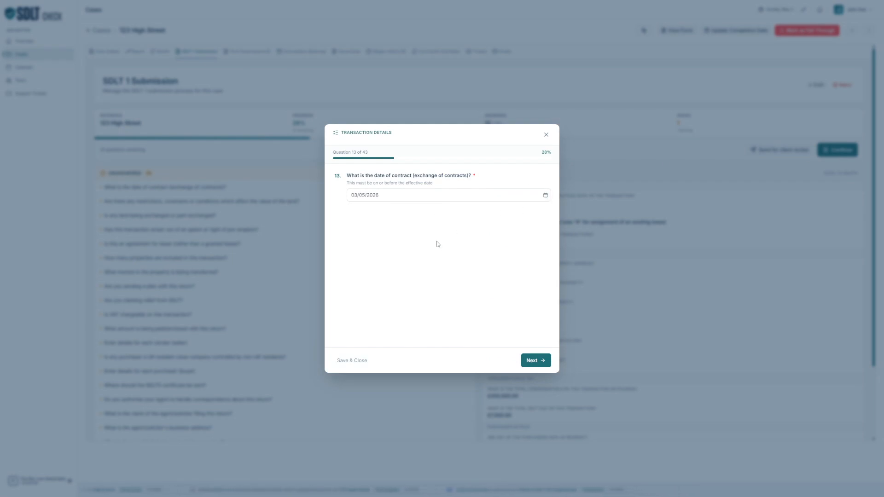
left_click(538, 361)
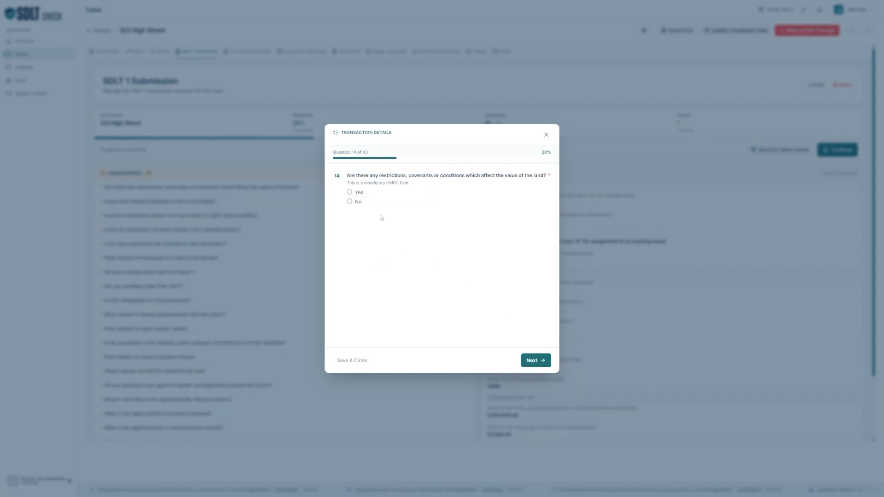
Step: Answer No to the questions on land restrictions, land exchange, option or pre-emption right, and agreement for lease
left_click(350, 202)
left_click(535, 362)
left_click(359, 203)
left_click(532, 357)
left_click(355, 202)
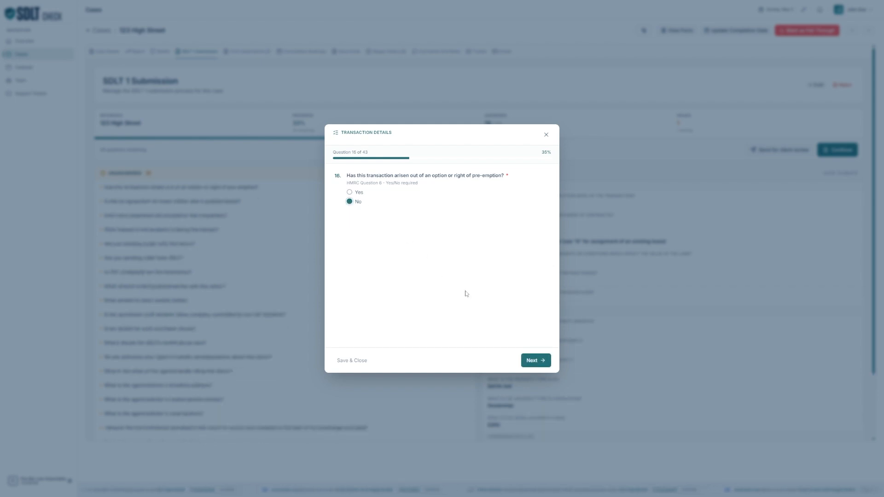
left_click(536, 360)
left_click(358, 203)
left_click(535, 362)
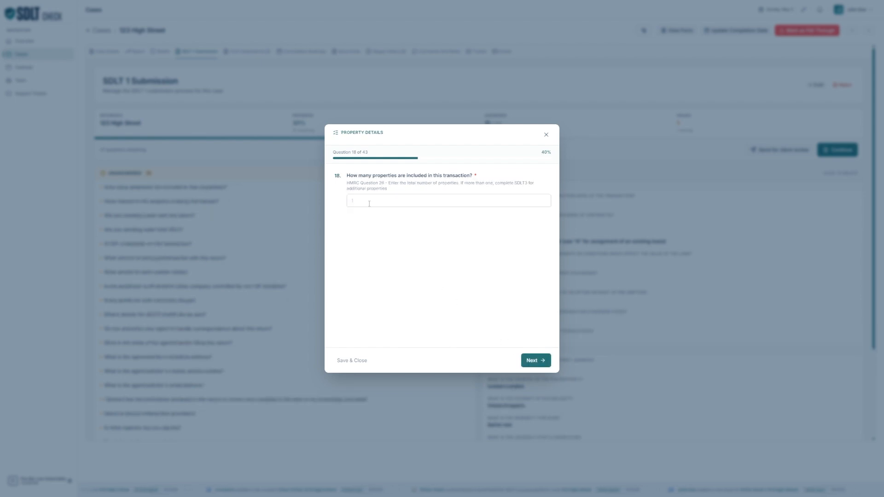
Step: Complete the property details with 1 property, interest type FG, and No for sending a plan
left_click(363, 199)
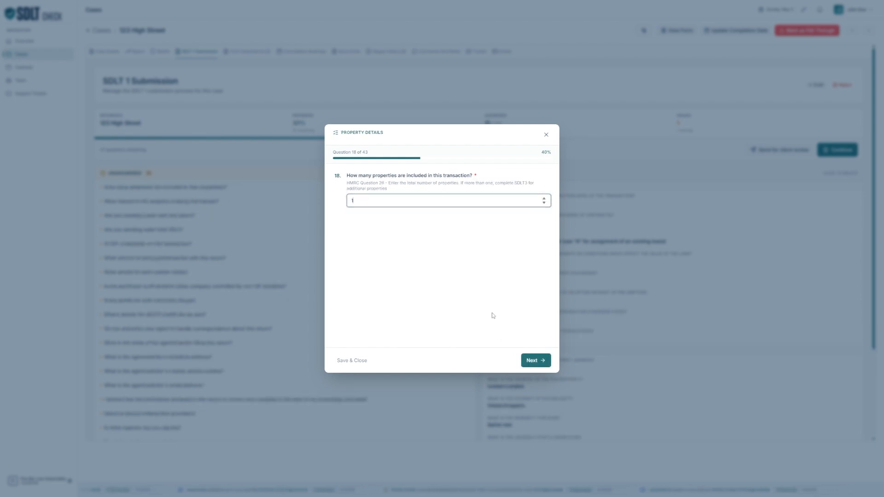
left_click(537, 361)
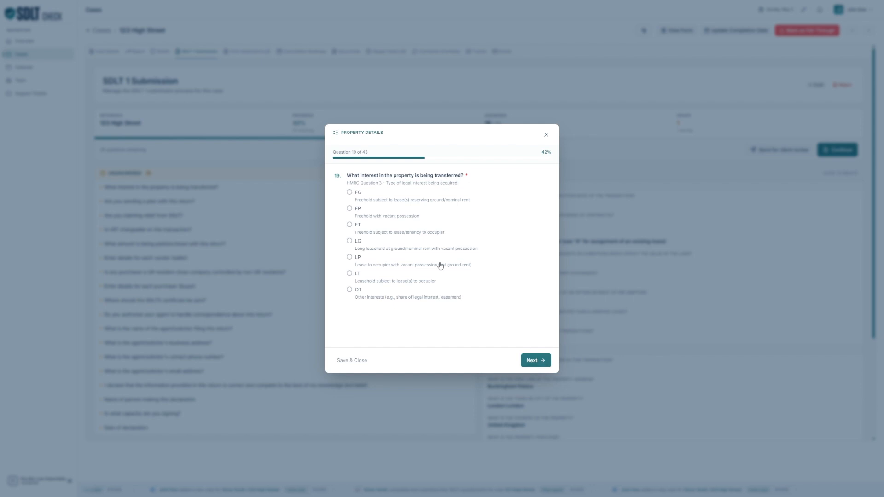
left_click(384, 202)
left_click(534, 363)
left_click(360, 205)
left_click(532, 361)
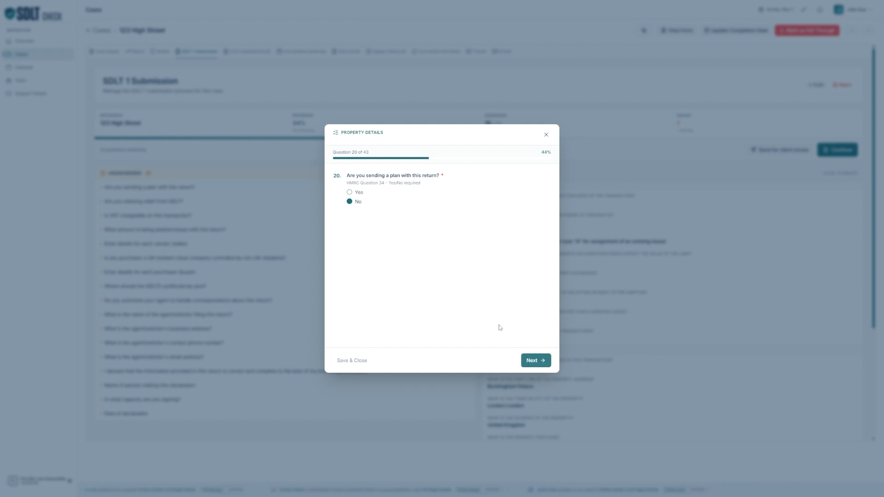
Step: Answer No to claiming relief from SDLT and to VAT being chargeable on the transaction
left_click(373, 211)
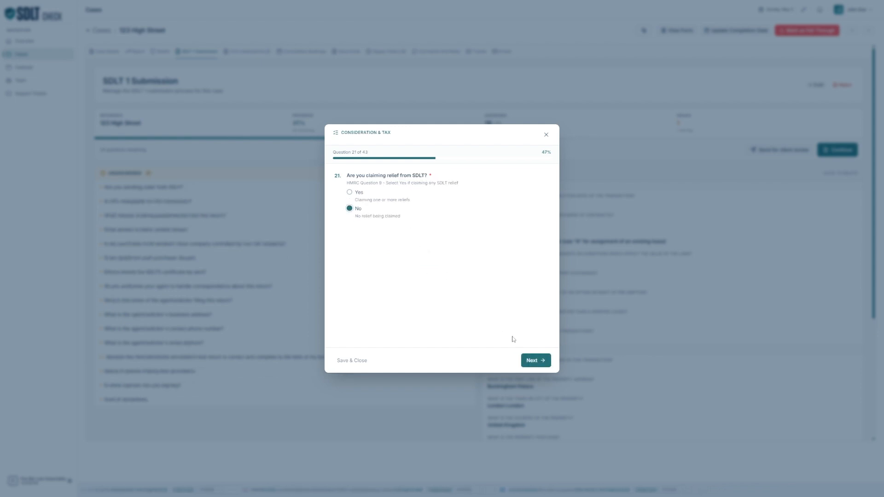
left_click(534, 360)
left_click(359, 204)
left_click(534, 360)
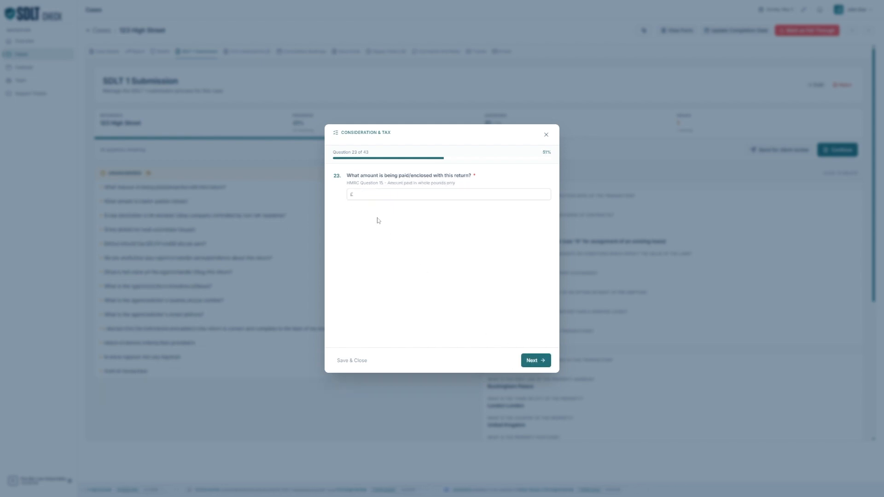
Step: Fill in the amount being paid with this return and leave the questionnaire
left_click(372, 194)
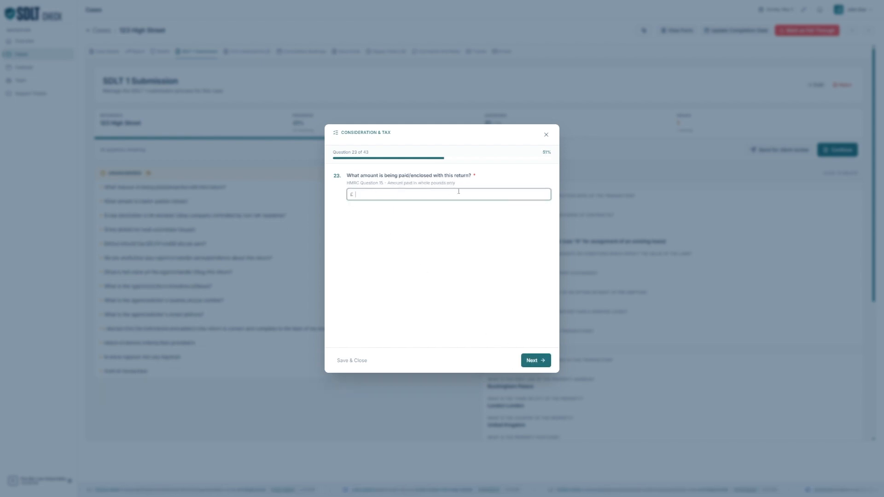
key("Return")
left_click(546, 137)
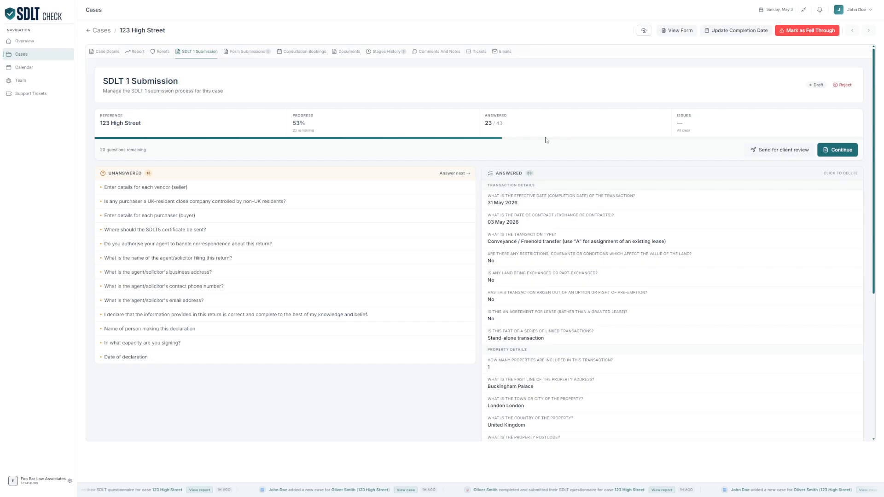
Step: View the questions on the agent's business address and the SDLT5 certificate's destination without answering them
left_click(229, 272)
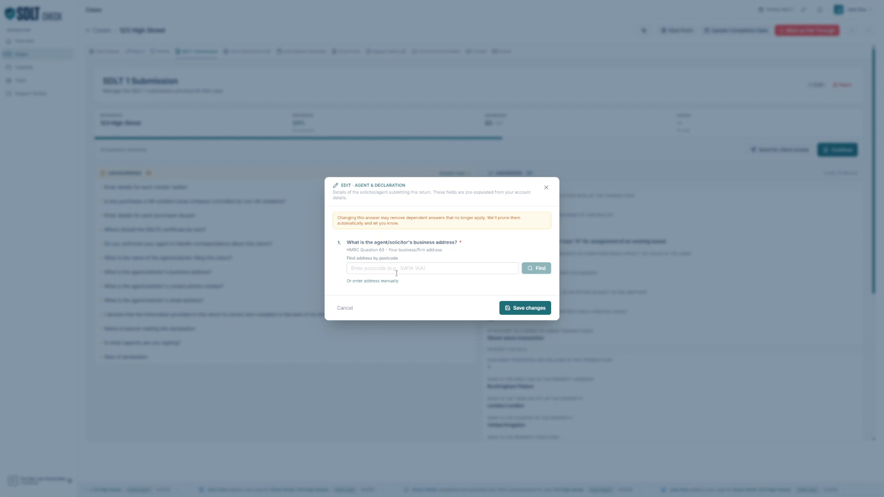
left_click(546, 188)
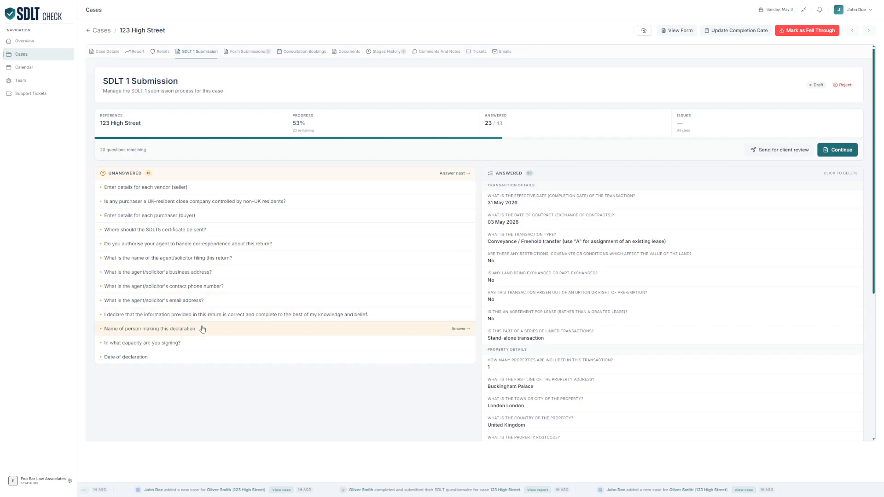
left_click(202, 234)
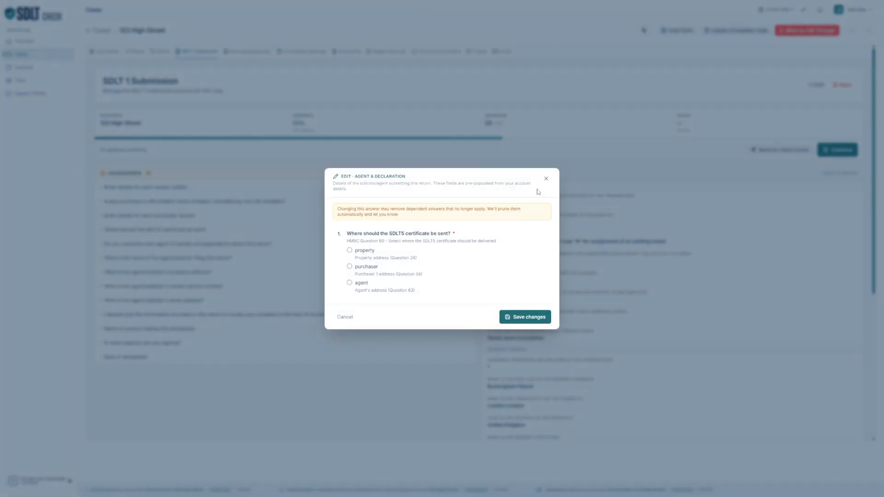
left_click(547, 179)
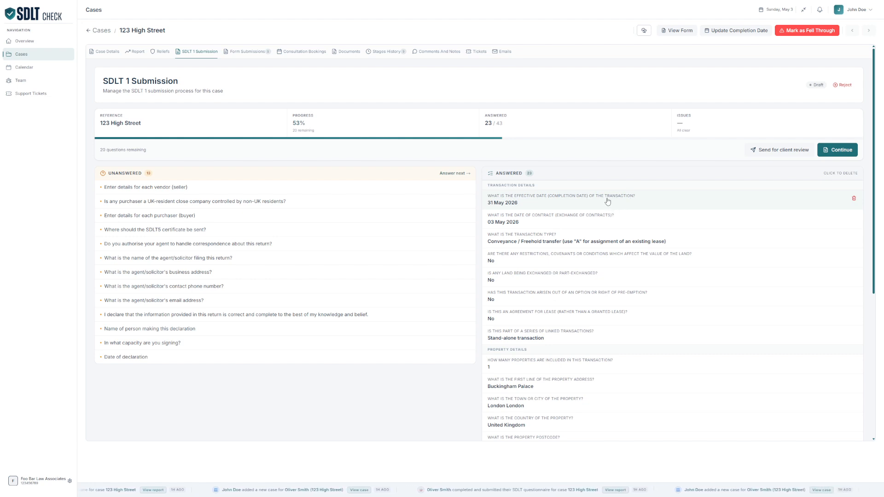
Step: Send the SDLT 1 submission to the client for review and view the case's emails
left_click(778, 152)
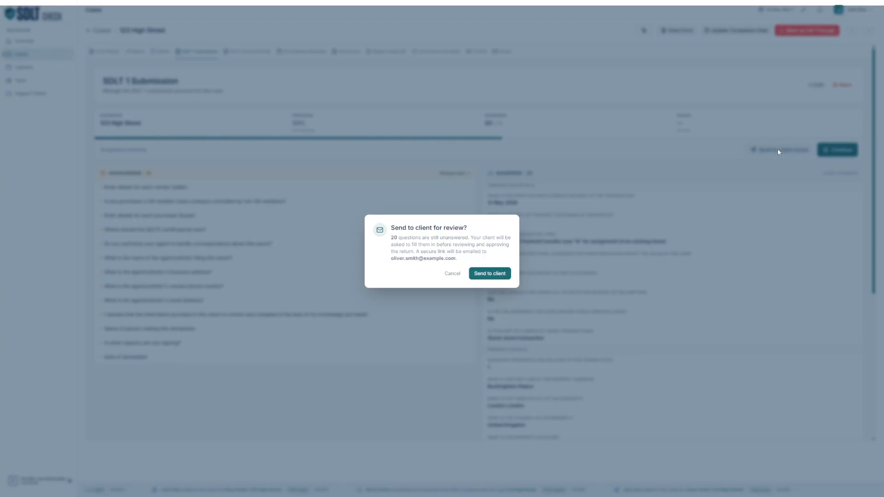
left_click(484, 275)
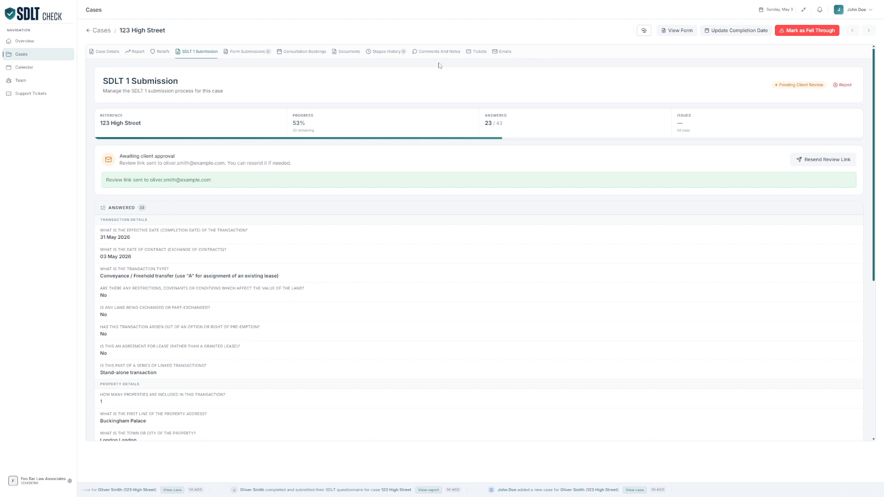
left_click(497, 53)
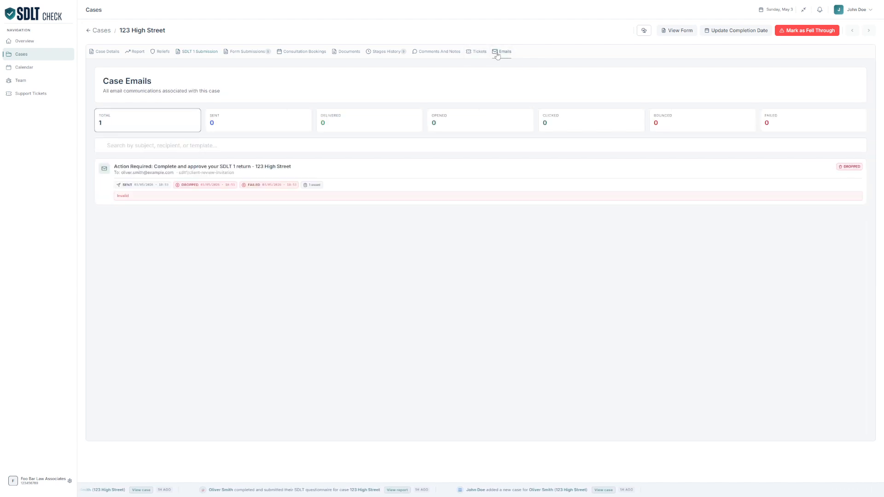
Step: Open the SDLT 1 approval request email and follow its link to answer, review and approve the return
left_click(359, 178)
scroll(445, 219, "down", 2)
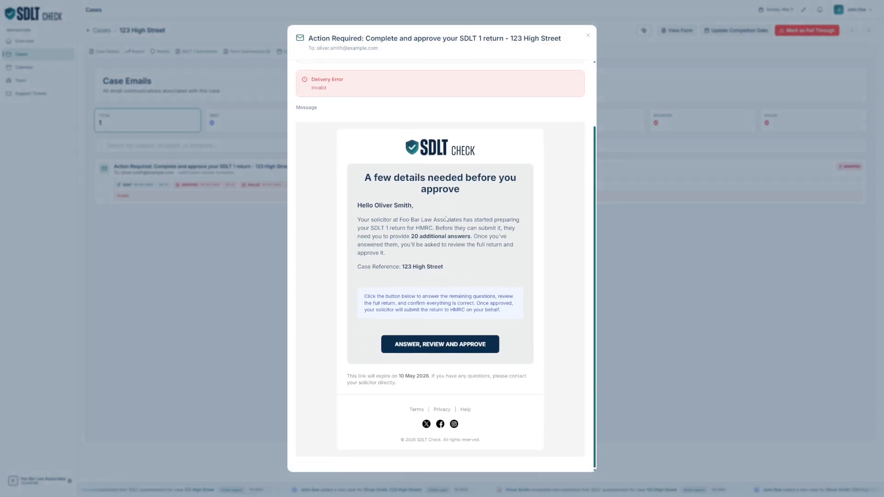
left_click(470, 345)
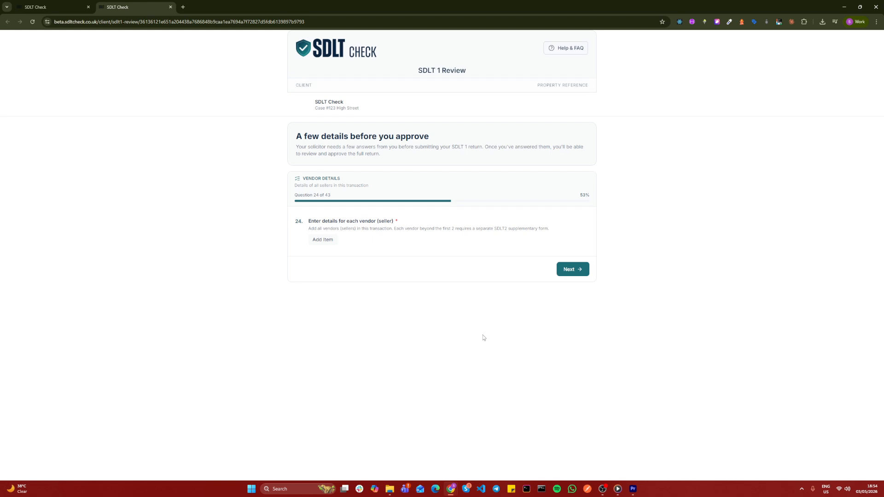
Step: Add a vendor of type individual with the title Mr and fill in their first and last names
left_click(328, 240)
left_click(346, 261)
scroll(347, 263, "down", 3)
left_click(354, 229)
left_click(355, 246)
left_click(362, 267)
type("John")
key("Tab")
type("Smith")
Step: Enter the vendor's VAT registration number, Unique Tax Reference and date of birth
key("Tab")
type("123456789")
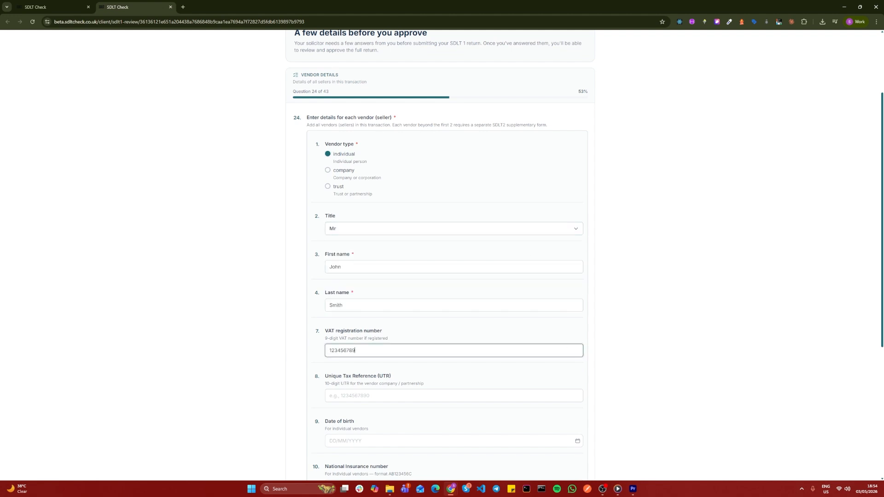
left_click(380, 394)
type("1234567890")
scroll(394, 298, "down", 2)
left_click(577, 338)
left_click(415, 382)
Step: Enter the vendor's National Insurance number and daytime telephone number, and answer No to acting as a trustee
left_click(415, 382)
scroll(830, 247, "down", 1)
type("AB1234")
left_click(356, 362)
type("123456789")
left_click(331, 403)
Step: Look up the vendor's address by postcode, select the matching address and complete the vendor question
scroll(340, 399, "down", 2)
left_click(418, 397)
type("SWA")
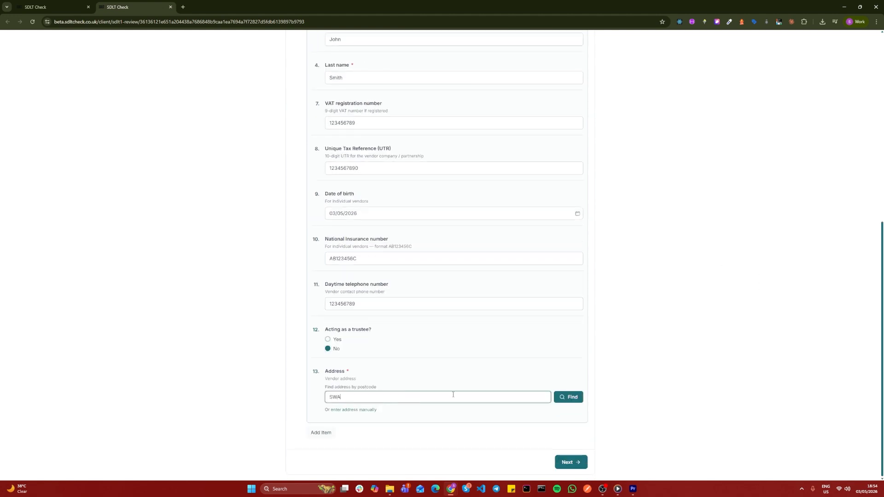
type("1AA")
left_click(383, 417)
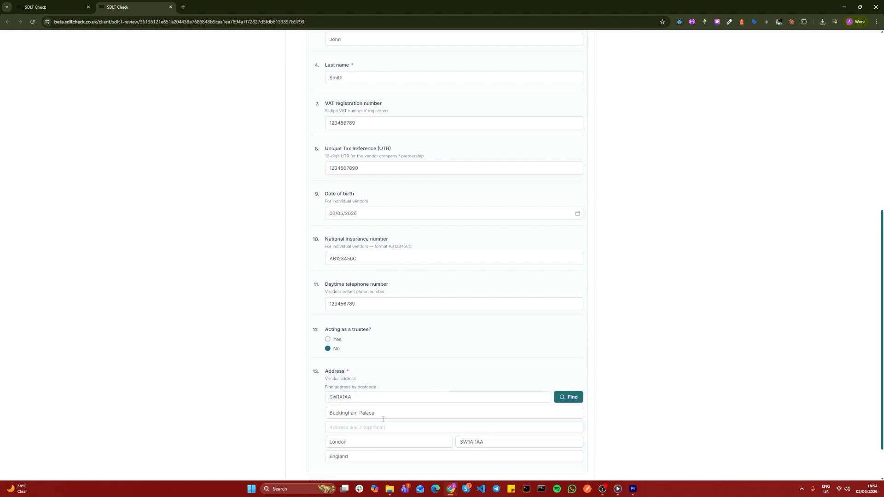
scroll(382, 417, "down", 3)
left_click(570, 462)
Step: Answer the question preceding the purchaser details and add an individual purchaser titled Mr with their first and last names
left_click(339, 251)
left_click(562, 286)
left_click(321, 242)
left_click(350, 260)
left_click(350, 275)
left_click(350, 299)
left_click(349, 321)
left_click(355, 336)
type("Jane")
left_click(345, 373)
type("Smith")
Step: Enter the purchaser's VAT registration number, Unique Tax Reference and date of birth
scroll(717, 227, "down", 2)
key("Tab")
type("123456")
left_click(367, 397)
type("1234567890")
scroll(531, 389, "down", 2)
left_click(575, 372)
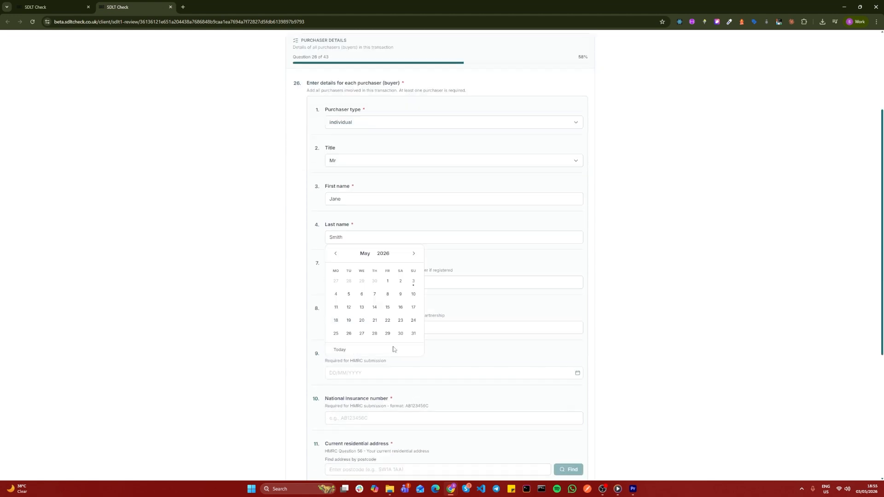
left_click(411, 280)
Step: Enter the purchaser's National Insurance number and find their current residential address by postcode
scroll(369, 337, "down", 3)
left_click(445, 317)
type("AB123456C")
left_click(438, 362)
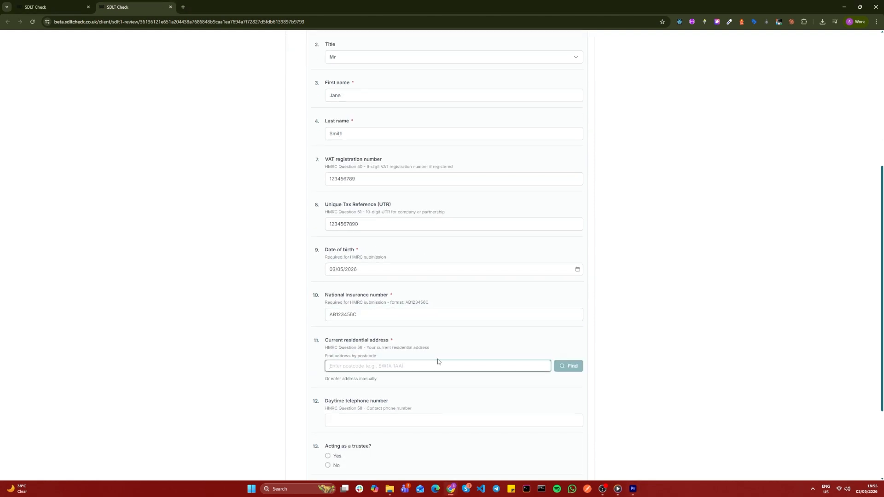
type("SW1A")
key("Return")
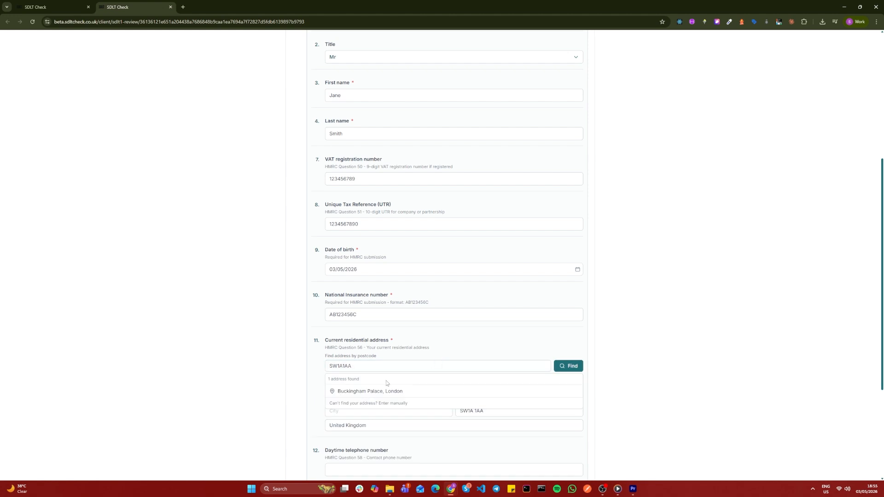
left_click(405, 391)
Step: Enter the purchaser's daytime telephone number, answer No to acting as a trustee, and specify no connection to vendors
scroll(369, 367, "down", 2)
left_click(370, 366)
type("123456789")
scroll(373, 355, "down", 1)
left_click(328, 348)
left_click(328, 404)
left_click(575, 463)
Step: Choose the property address (Question 28) as the SDLT5 certificate's destination and enter the agent's name
left_click(573, 305)
left_click(311, 254)
left_click(572, 289)
type("John D")
left_click(572, 271)
Step: Look up the agent's business address by postcode and select the matching address
type("SW1A1AA")
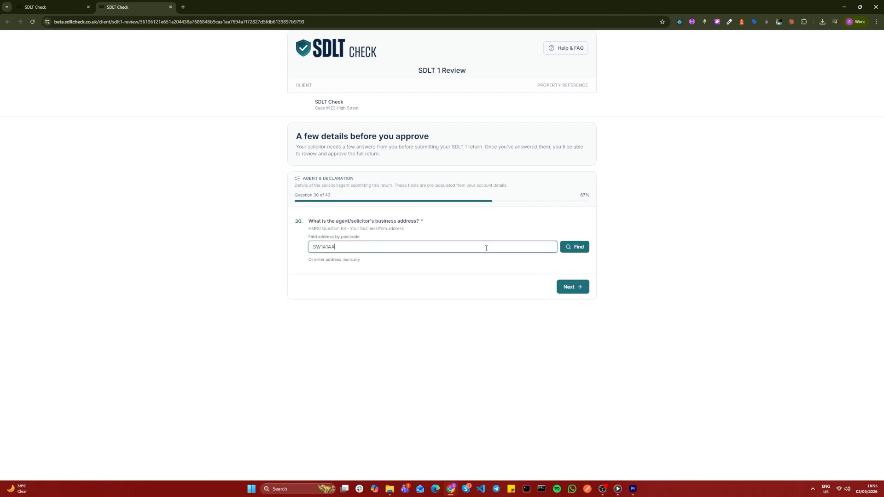
left_click(575, 248)
left_click(333, 275)
left_click(578, 337)
Step: Fill in the agent's telephone number and email address
left_click(357, 241)
type("123456789")
left_click(581, 269)
left_click(413, 238)
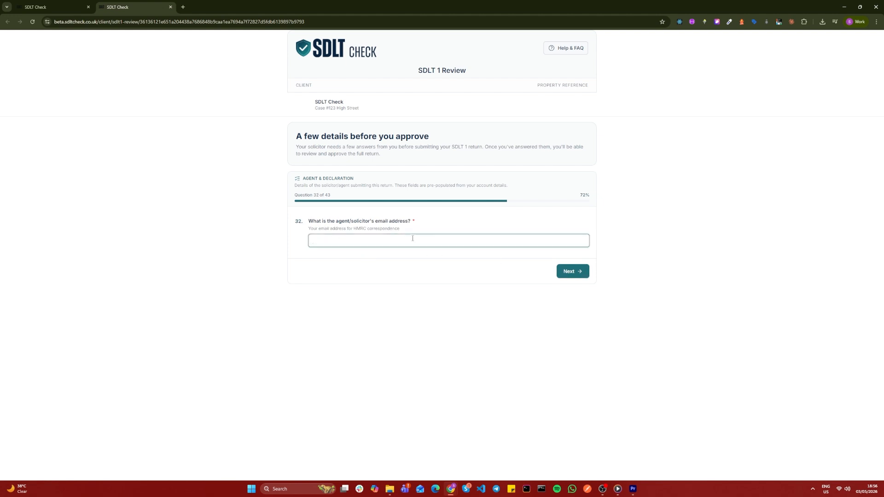
left_click(572, 271)
Step: Answer the last agent question and enter the full name of the person making the declaration
left_click(311, 237)
left_click(573, 272)
left_click(492, 239)
type("Joh")
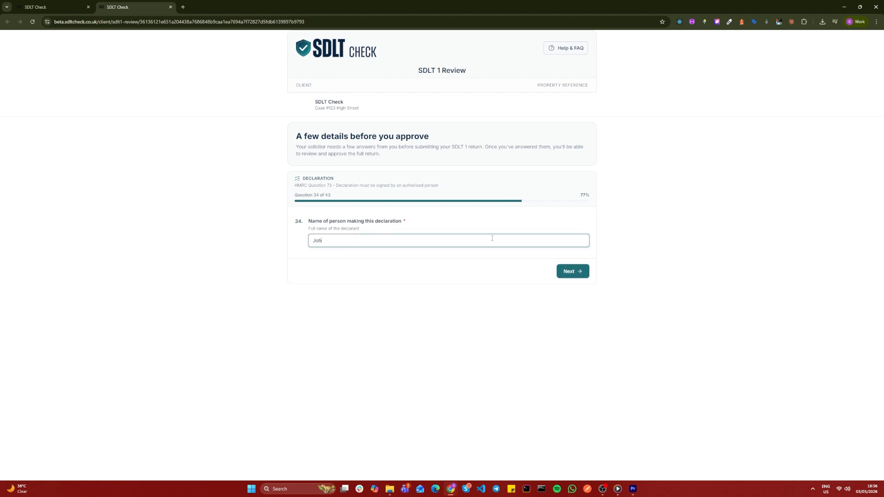
type("n Deo")
left_click(578, 271)
Step: Complete the remaining declaration questions, review the full SDLT 1 return and approve it
left_click(390, 243)
left_click(387, 259)
left_click(571, 274)
left_click(350, 244)
left_click(397, 286)
left_click(571, 271)
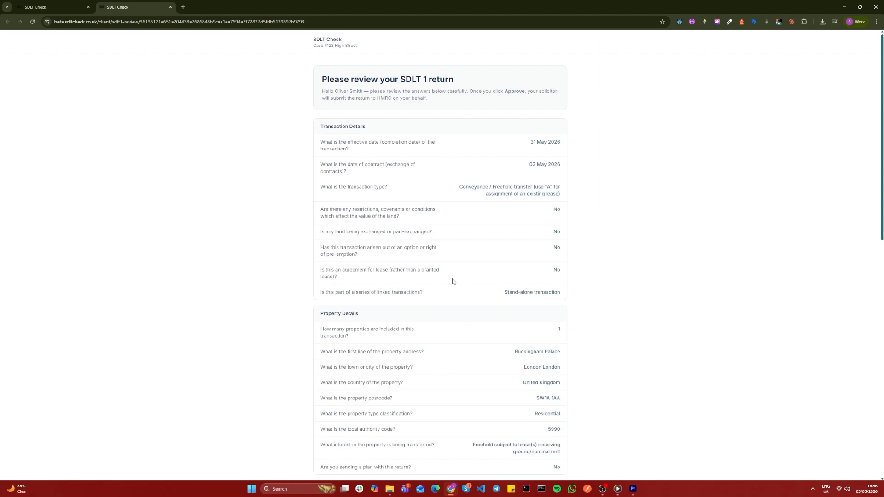
scroll(454, 300, "down", 15)
left_click(531, 448)
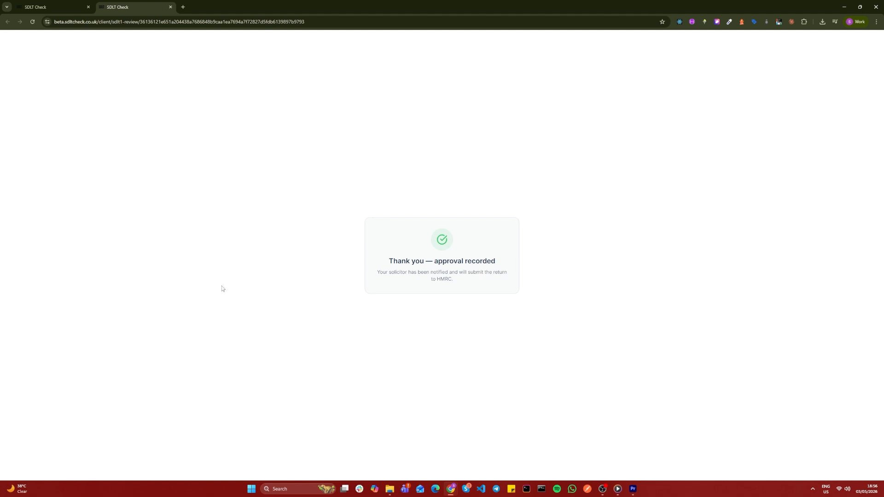
Step: Return to the 123 High Street case and submit its client-approved SDLT 1 return to HMRC
left_click(71, 9)
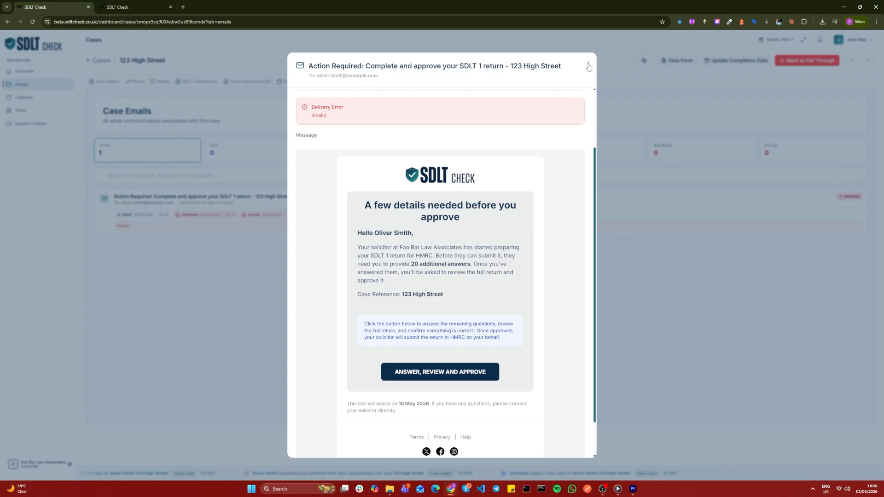
left_click(283, 68)
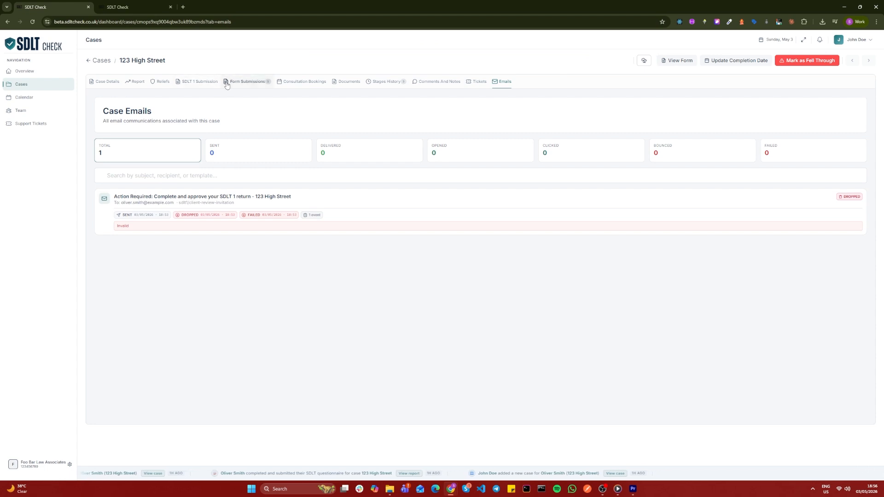
left_click(203, 83)
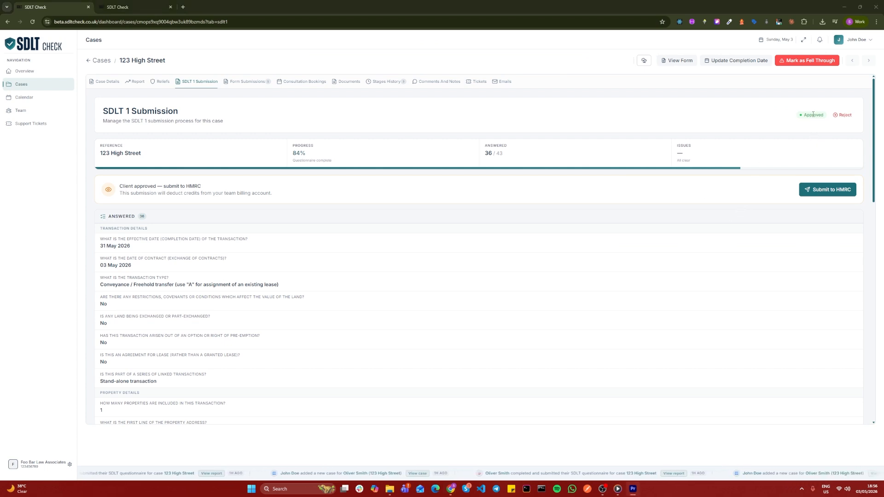
left_click(815, 190)
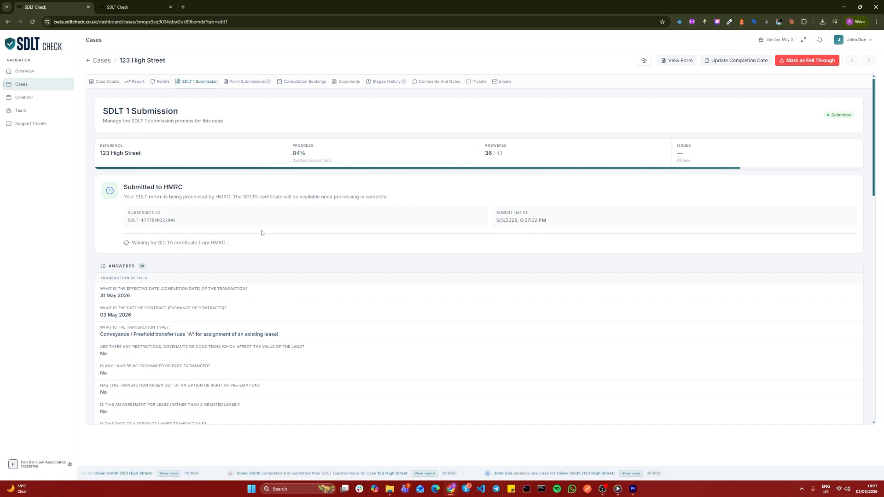
Step: Check the SDLT5 certificate status and look through the submitted SDLT 1 answers
left_click_drag(133, 245, 211, 243)
left_click(240, 244)
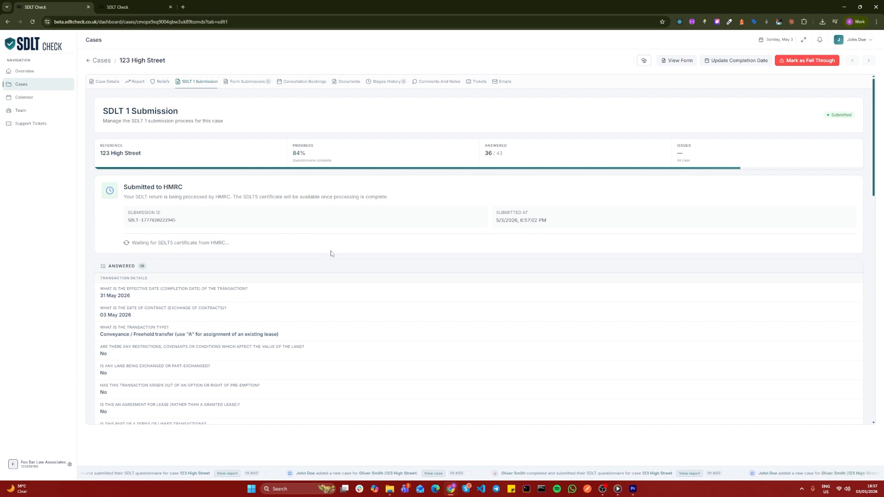
scroll(371, 312, "down", 10)
scroll(373, 315, "down", 3)
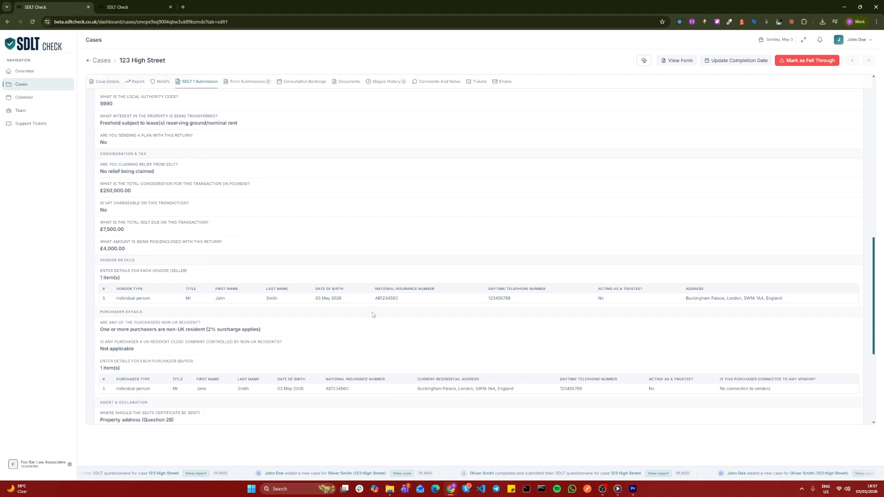
scroll(373, 315, "up", 8)
scroll(373, 315, "up", 3)
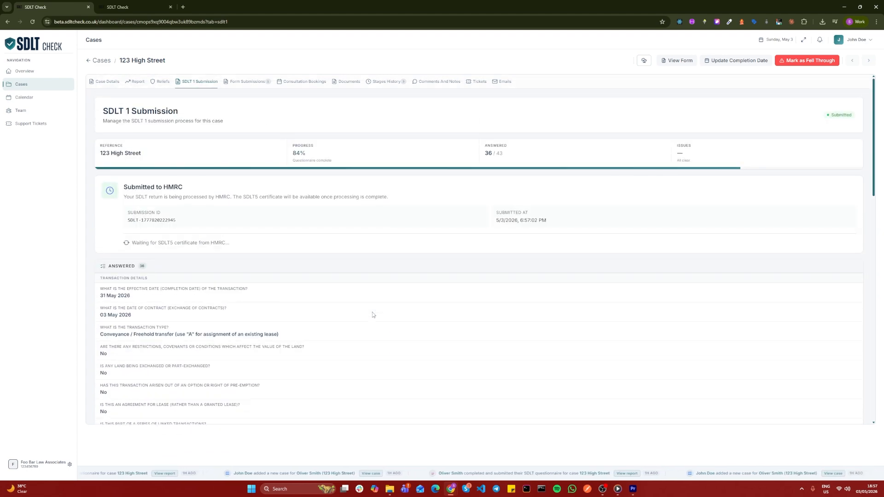